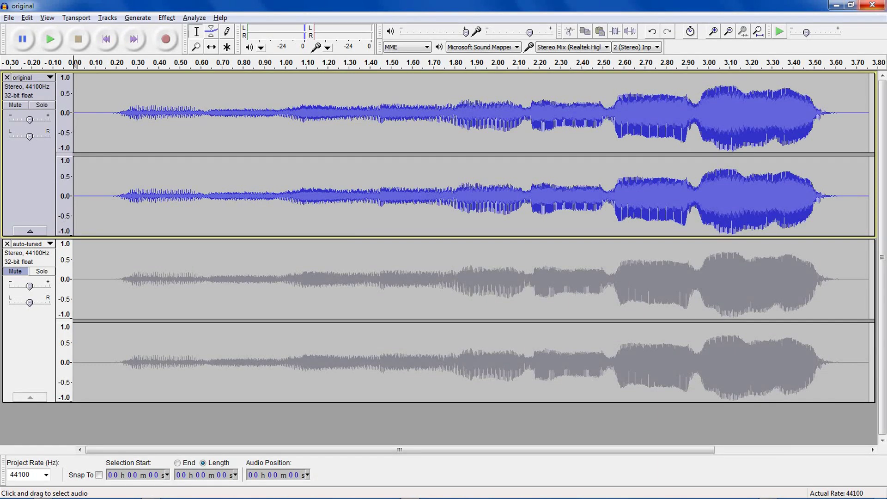
# - Play the full project, replay the auto-tuned track soloed, then close the project
pyautogui.press('space')
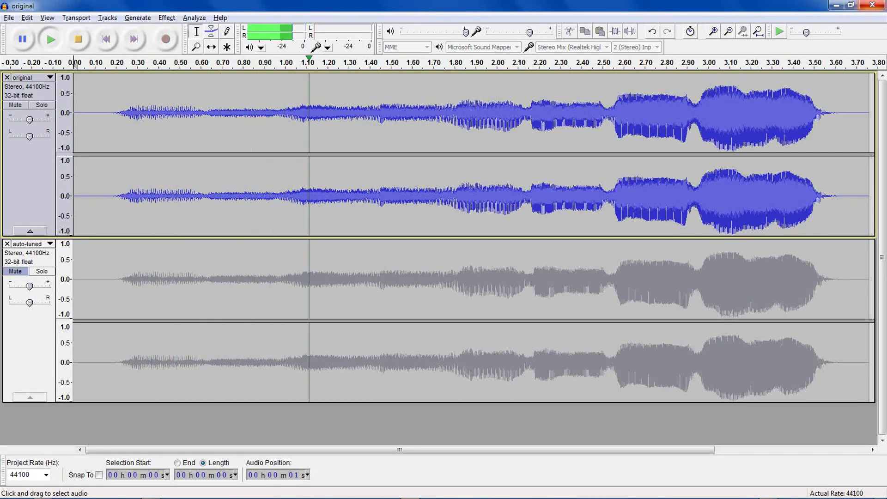
pyautogui.click(43, 272)
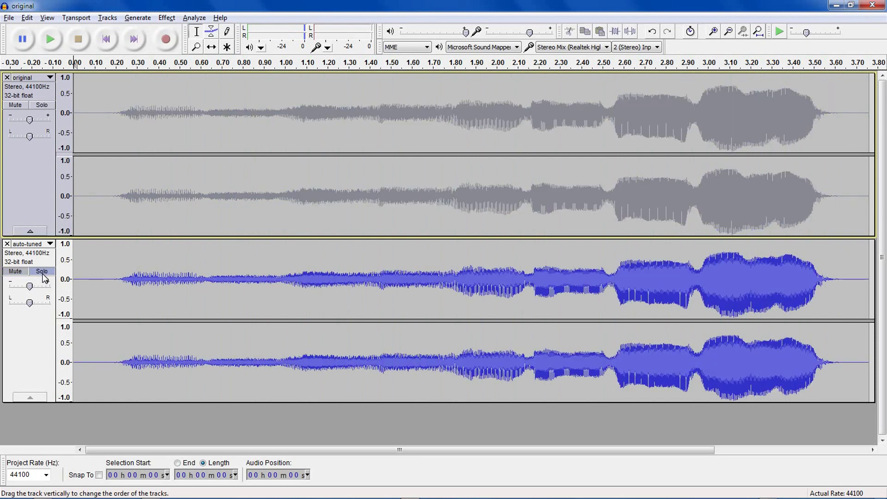
pyautogui.press('space')
pyautogui.hotkey('ctrl', 'w')
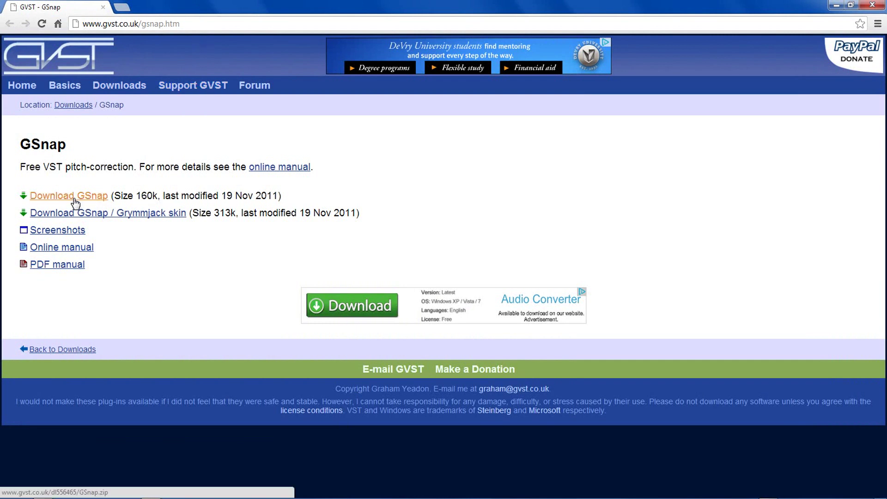
# - Download the GSnap Grymmjack skin archive and save GSnap-GJ into the Auto-Tune folder
pyautogui.click(164, 220)
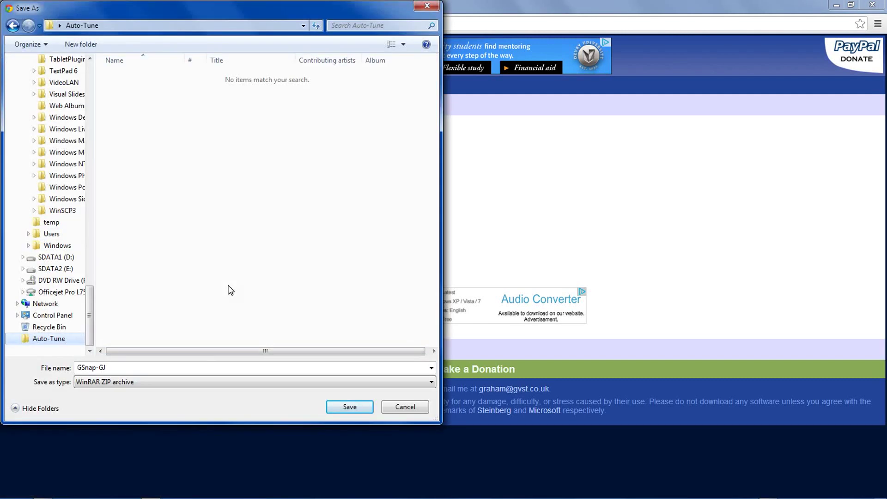
pyautogui.click(360, 407)
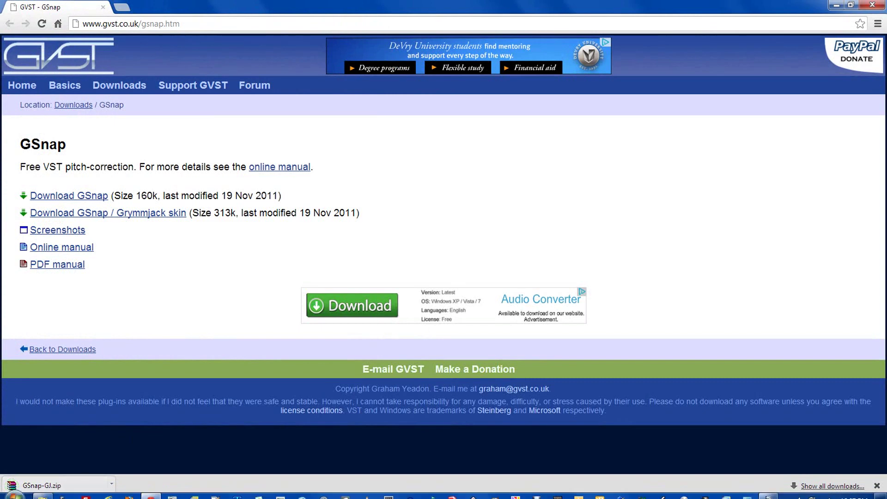
# - Extract the GSnap-GJ archive here in the Auto-Tune folder with WinRAR
pyautogui.click(43, 491)
pyautogui.rightClick(643, 104)
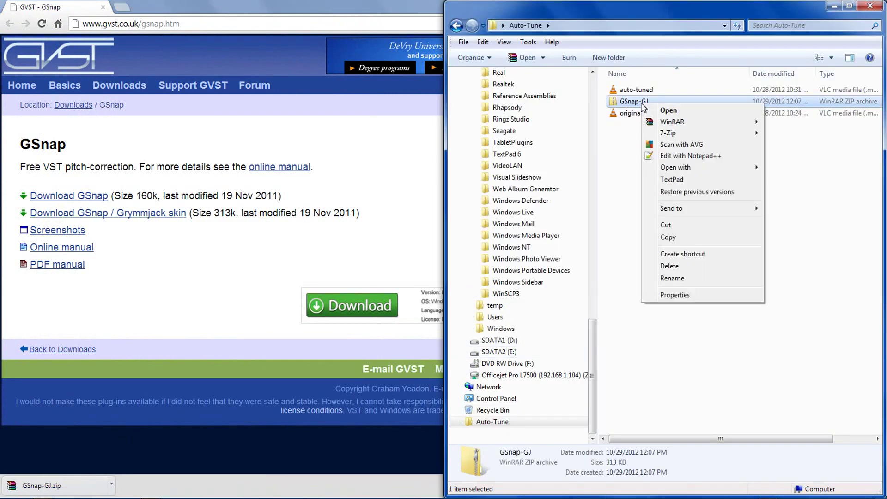
pyautogui.moveTo(687, 120)
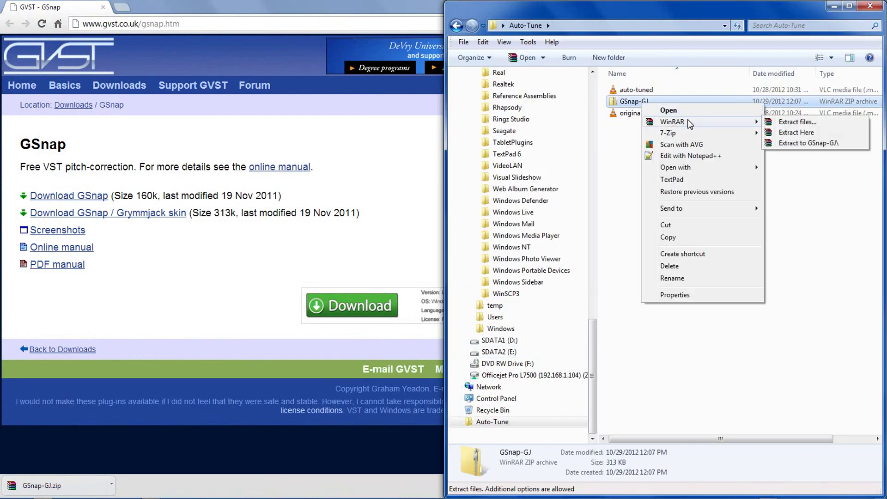
pyautogui.click(781, 133)
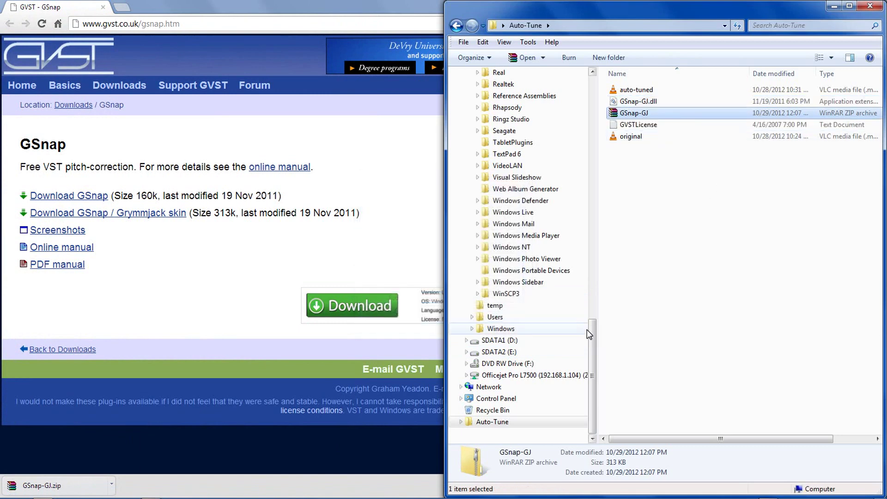
# - Copy the extracted GSnap-GJ.dll file
pyautogui.click(634, 101)
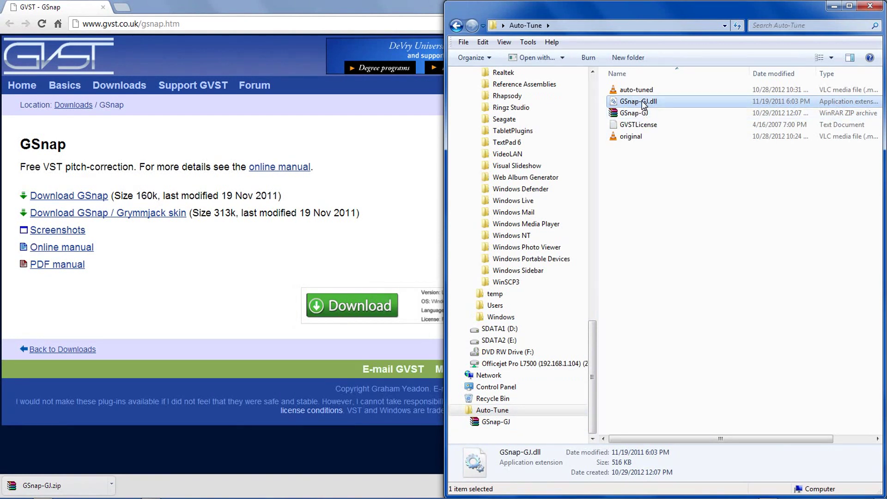
pyautogui.rightClick(632, 103)
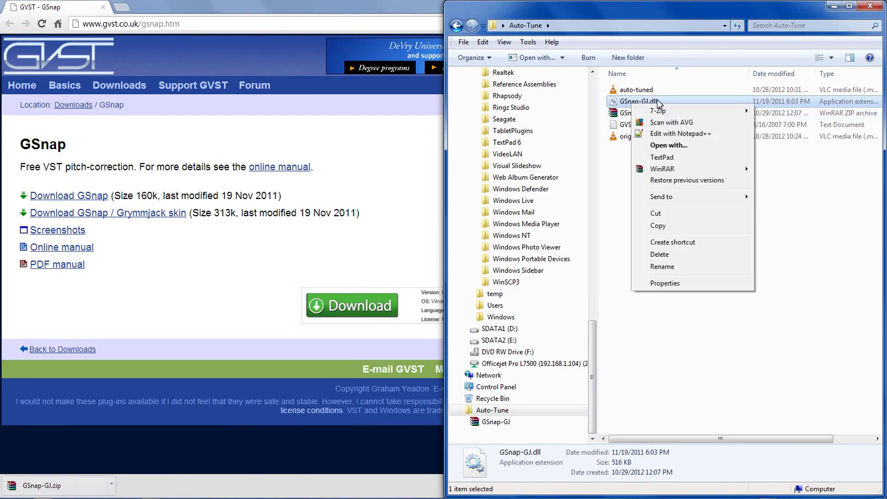
pyautogui.click(666, 224)
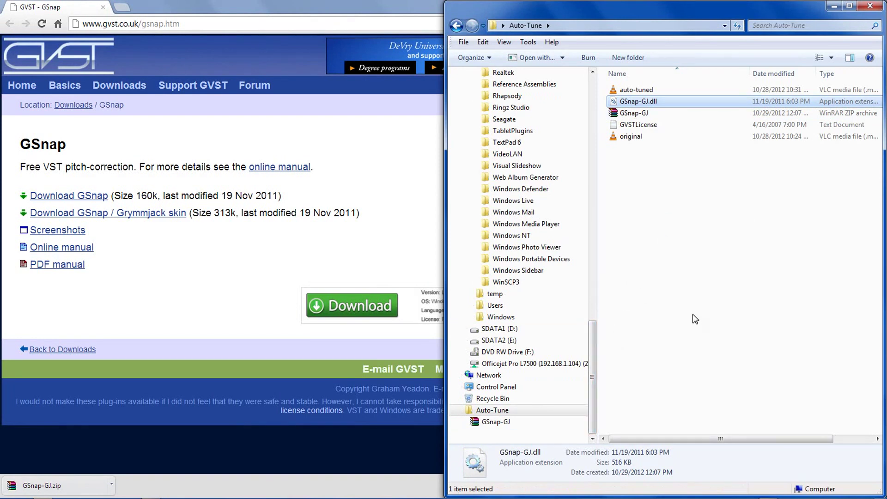
# - Go to the Plug-Ins folder under Program Files (x86) > Audacity
pyautogui.moveTo(594, 374); pyautogui.dragTo(613, 174)
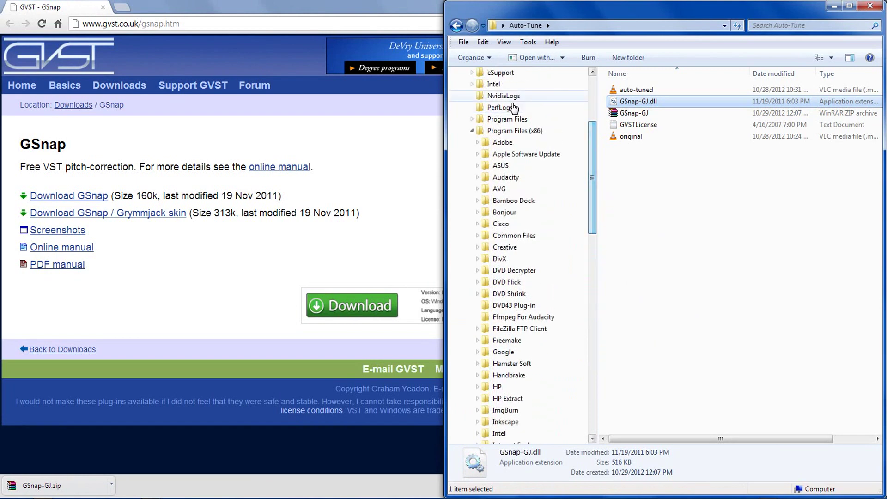
pyautogui.click(505, 119)
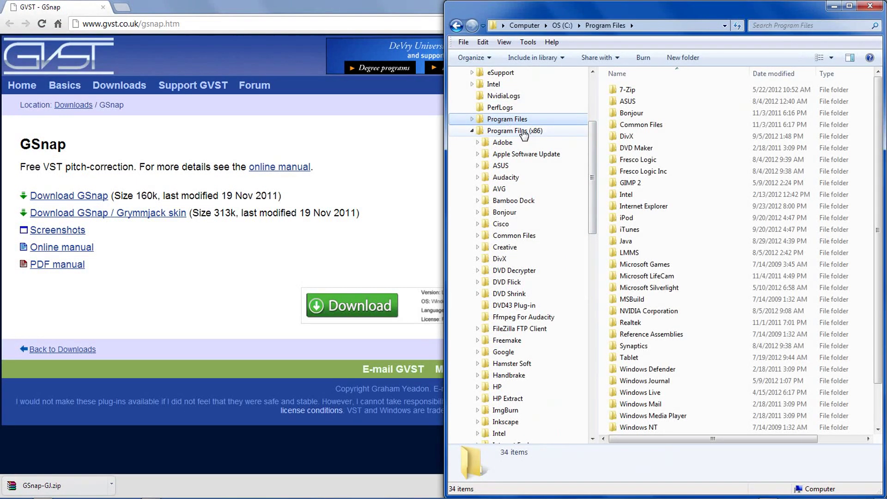
pyautogui.click(479, 178)
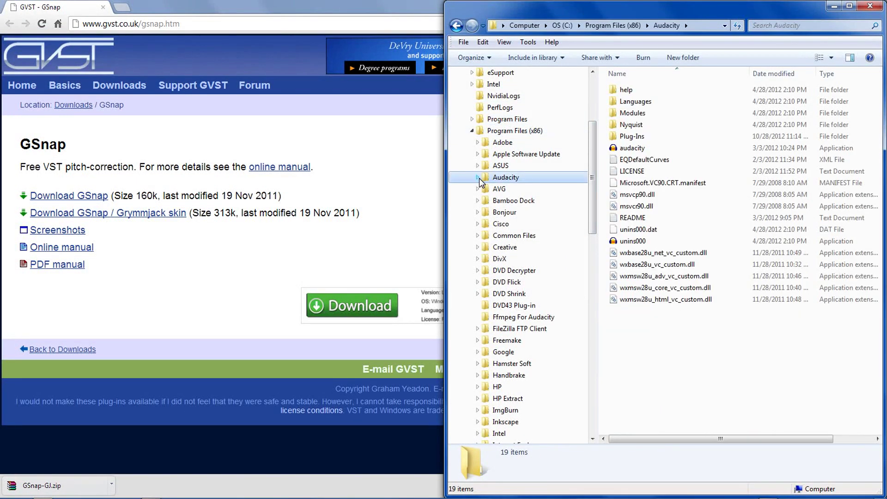
pyautogui.click(478, 178)
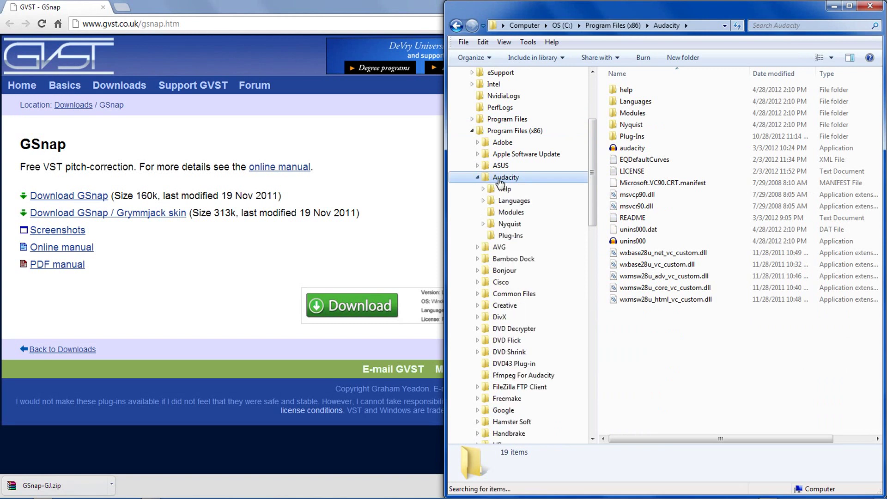
pyautogui.click(510, 237)
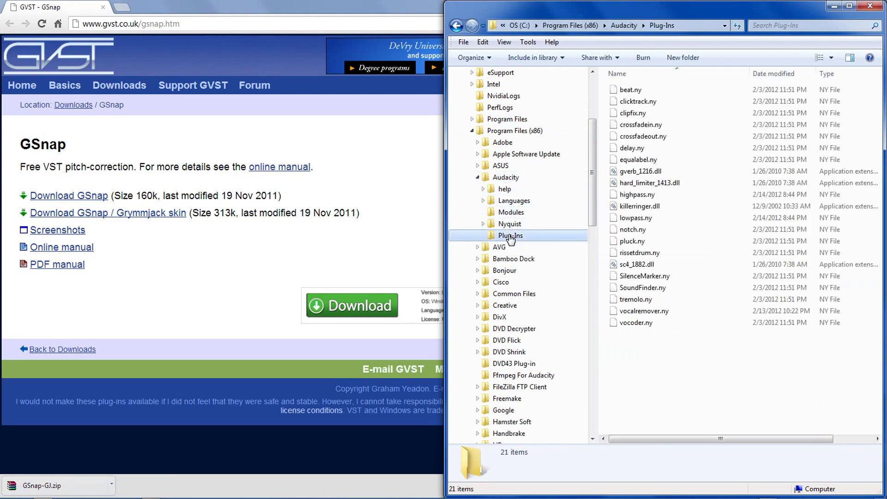
# - Paste GSnap-GJ.dll into Plug-Ins, granting administrator permission to continue
pyautogui.rightClick(646, 397)
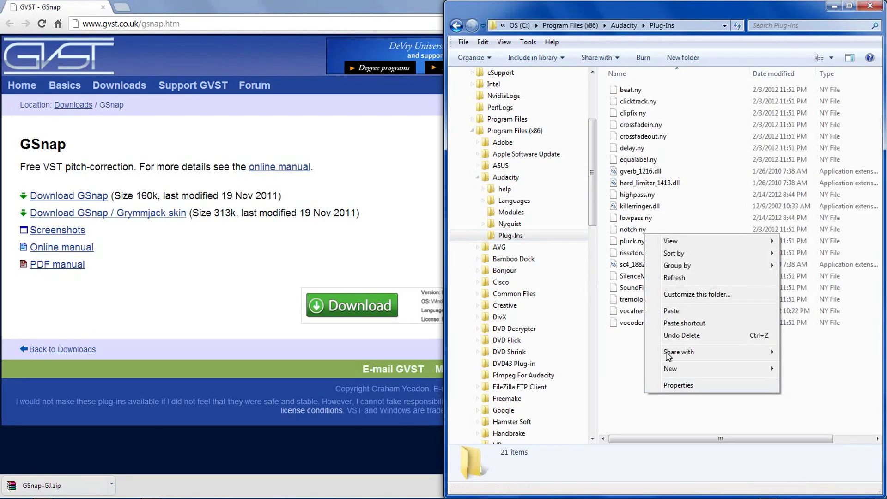
pyautogui.click(671, 311)
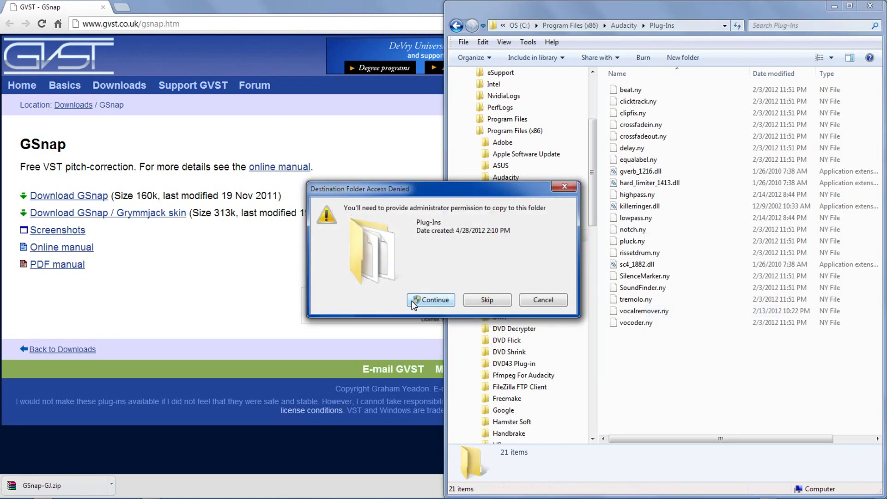
pyautogui.click(431, 299)
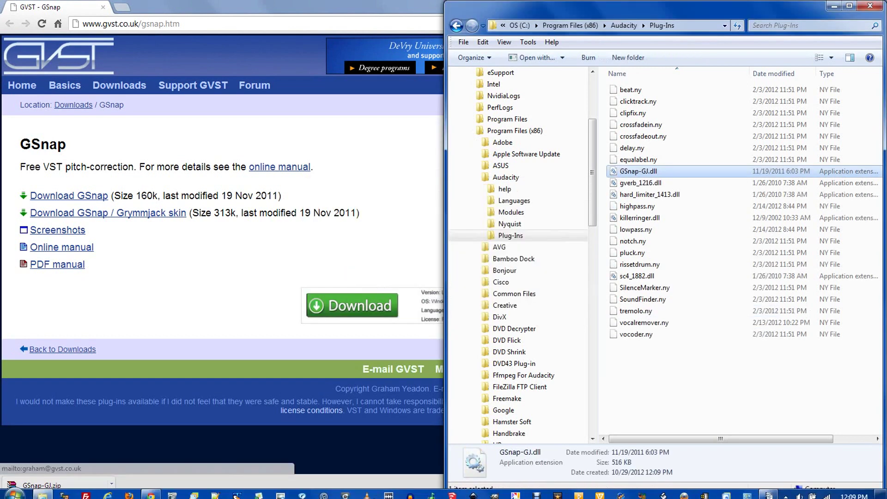
# - Import the 'original' file into Audacity, select the whole track, and show the Effect menu
pyautogui.click(415, 491)
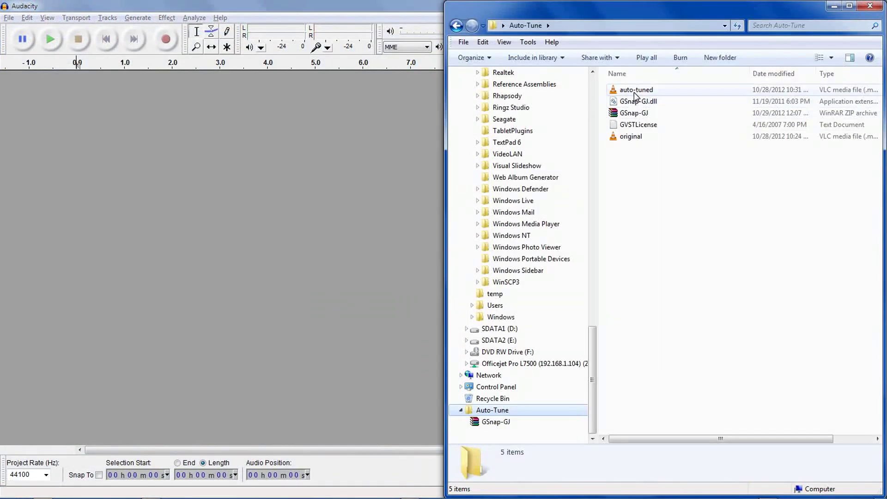
pyautogui.moveTo(631, 137); pyautogui.dragTo(299, 209)
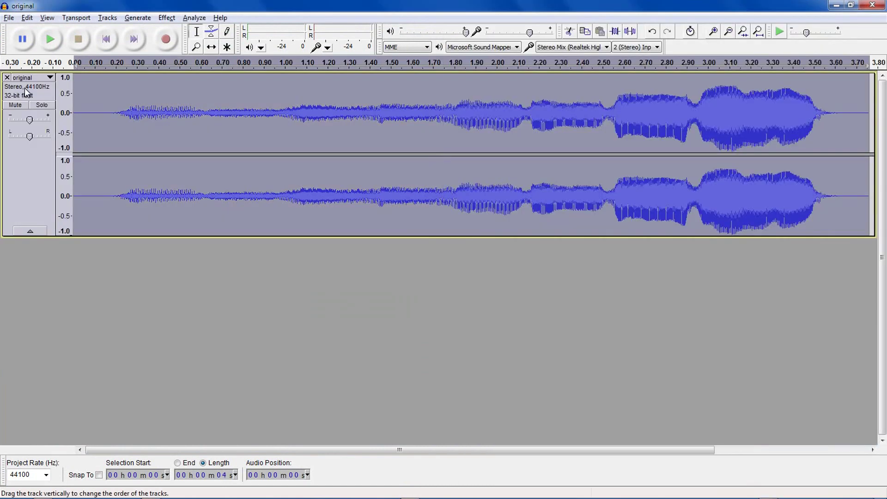
pyautogui.click(28, 93)
pyautogui.click(167, 18)
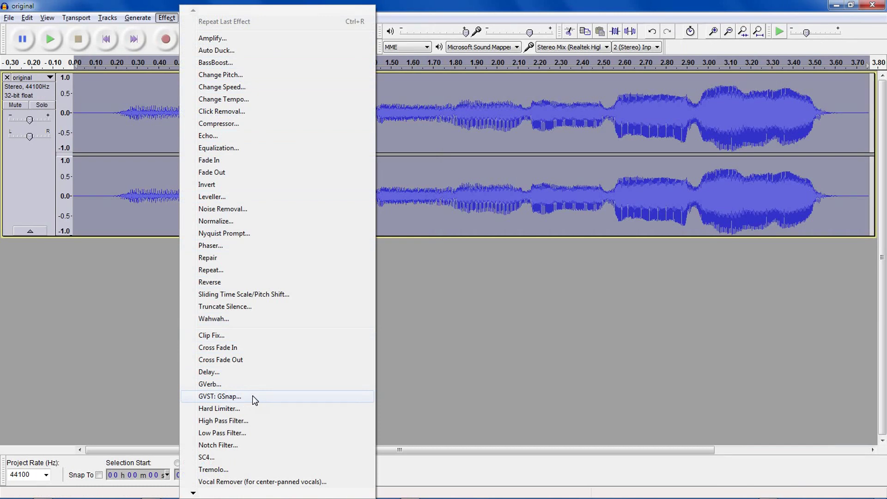
# - Open GVST: GSnap on the track, preview it, and set attack 2 ms, release 1 ms
pyautogui.click(253, 400)
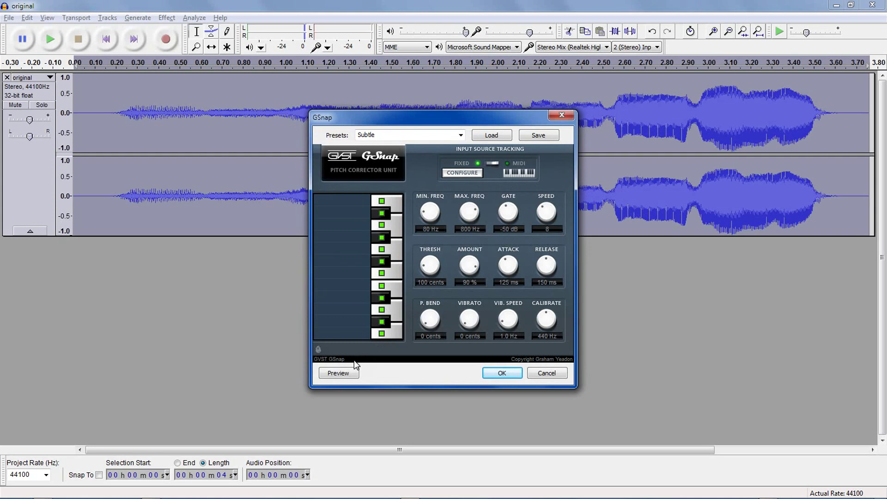
pyautogui.click(342, 373)
pyautogui.moveTo(510, 263); pyautogui.dragTo(509, 289)
pyautogui.moveTo(546, 265); pyautogui.dragTo(544, 287)
# - Configure GSnap for key A, scale Major, keeping 'Set Threshold to Fill Gaps' checked
pyautogui.click(465, 173)
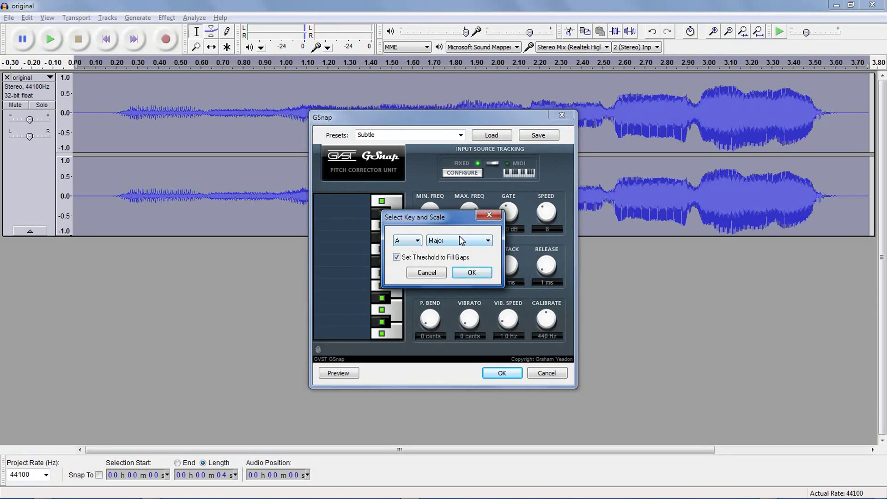
pyautogui.click(419, 245)
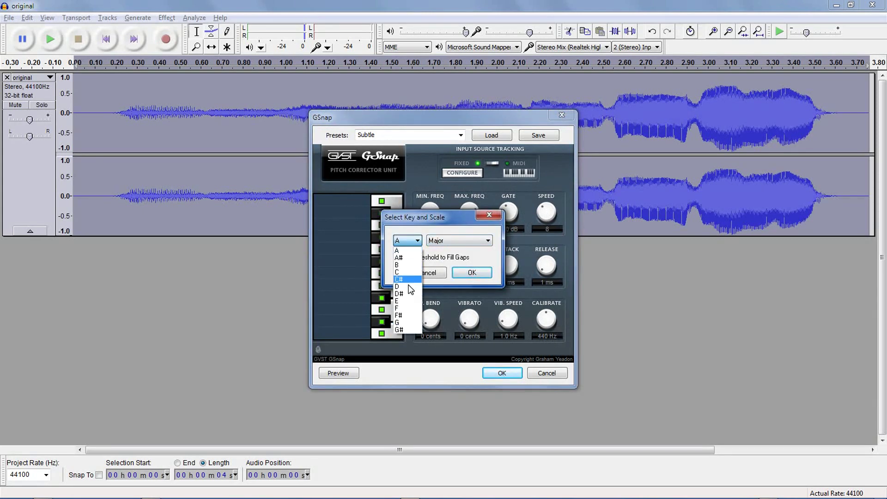
pyautogui.click(466, 240)
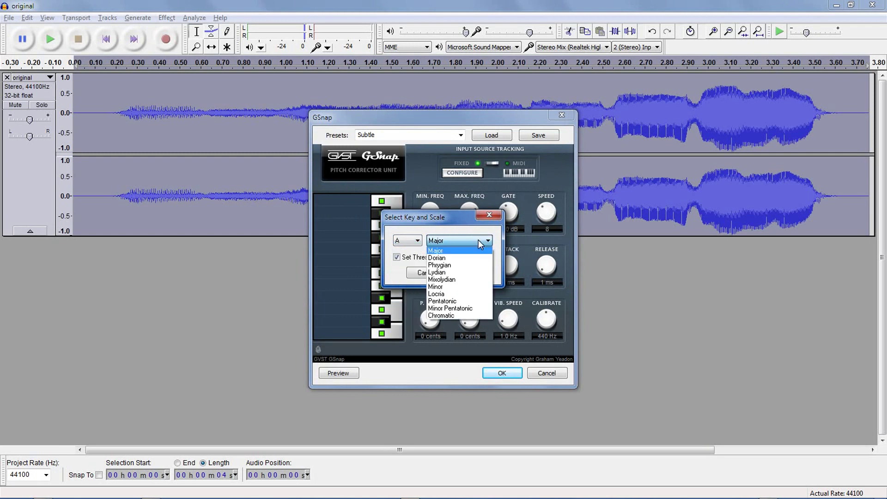
pyautogui.click(457, 221)
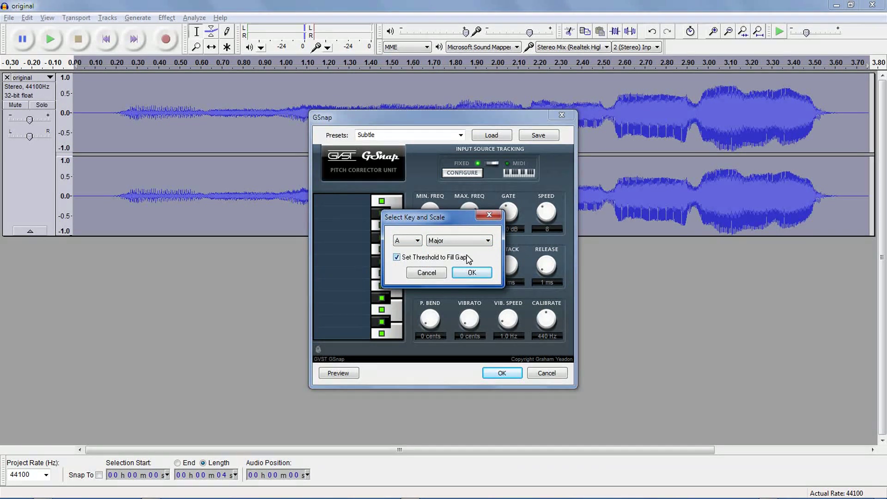
pyautogui.click(473, 272)
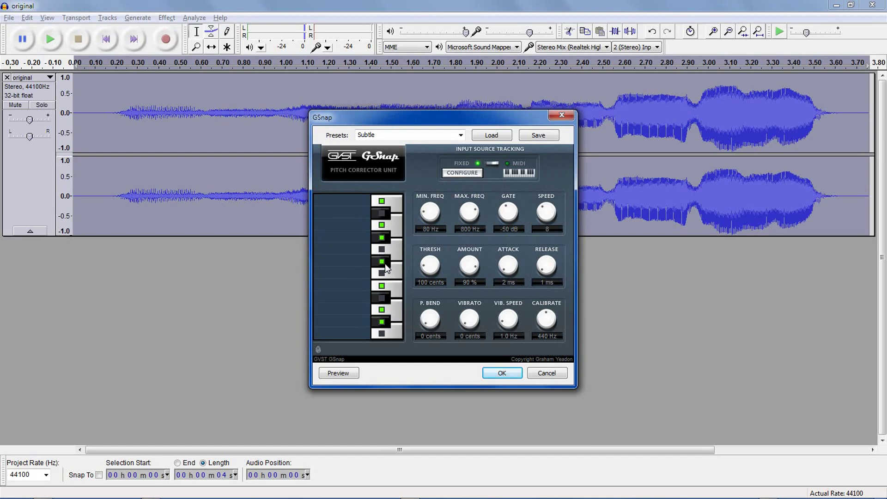
# - Preview the correction, switch off one keyboard note, and preview again
pyautogui.click(353, 372)
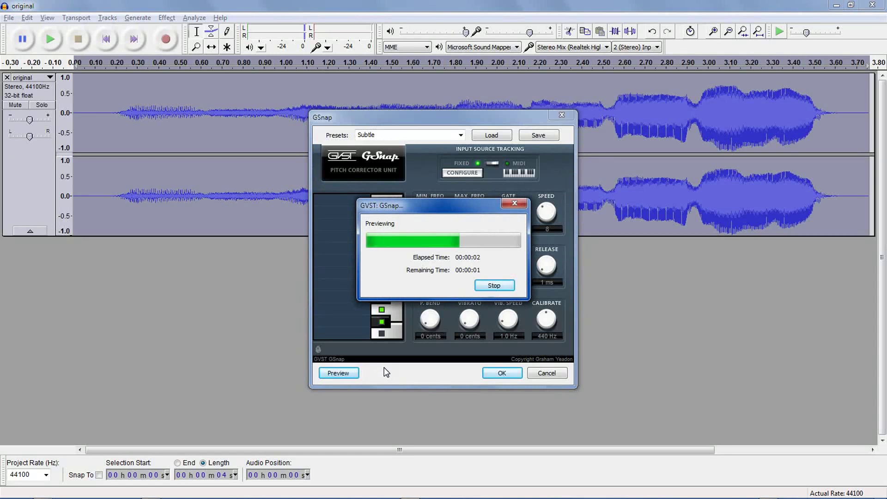
pyautogui.click(384, 325)
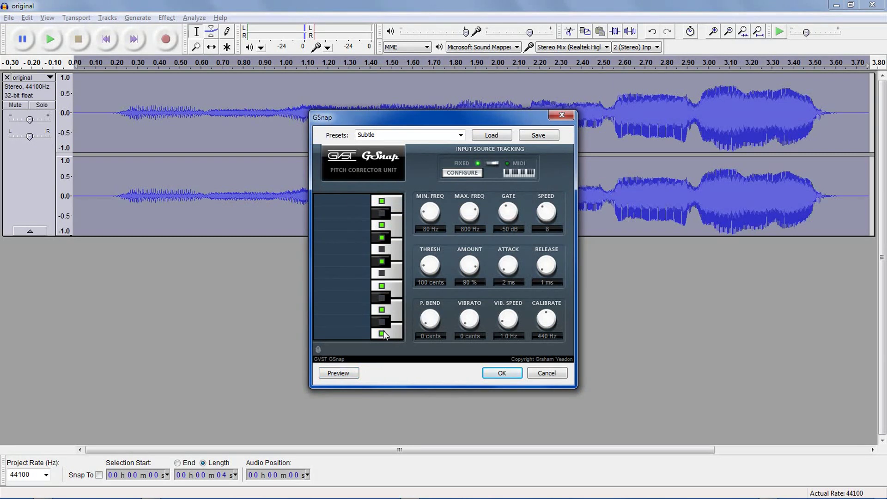
pyautogui.click(337, 373)
# - Raise GSnap's amount to 100 %, set attack to 1 ms, and adjust pitch bend
pyautogui.moveTo(470, 268); pyautogui.dragTo(470, 258)
pyautogui.doubleClick(467, 283)
pyautogui.doubleClick(509, 282)
pyautogui.moveTo(432, 326); pyautogui.dragTo(437, 345)
# - Apply GSnap to the original track and play back the pitch-corrected result
pyautogui.click(506, 372)
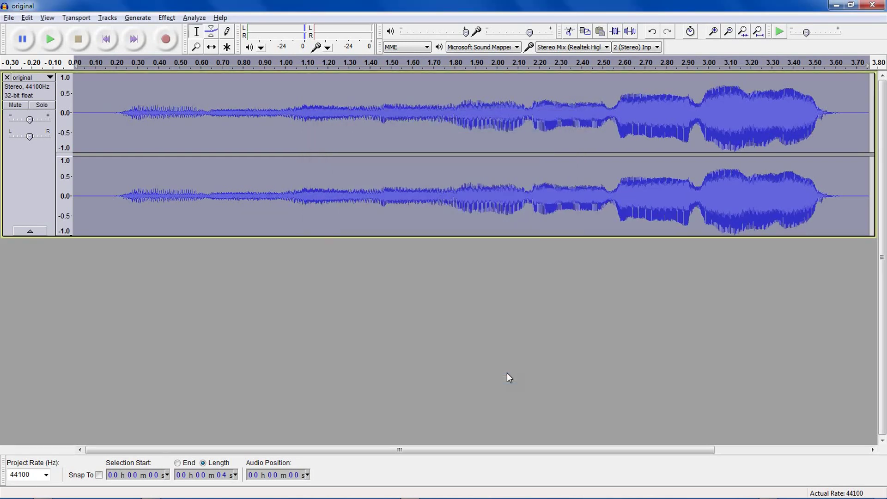
pyautogui.press('space')
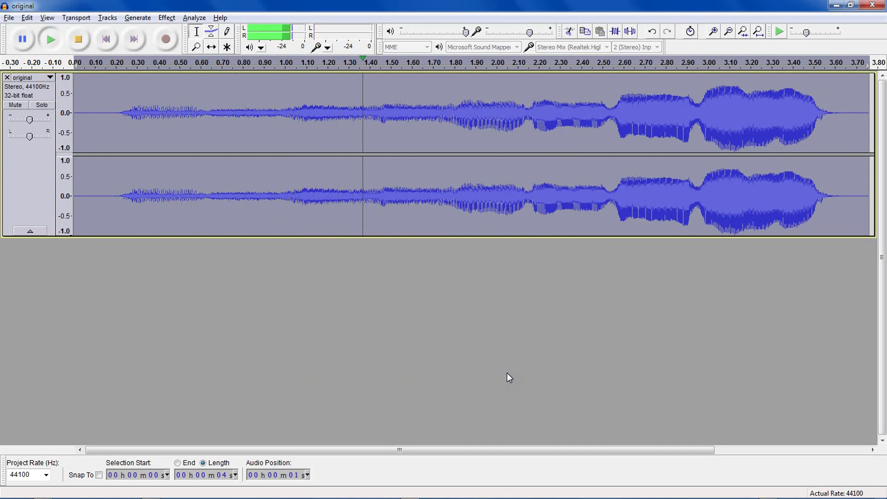